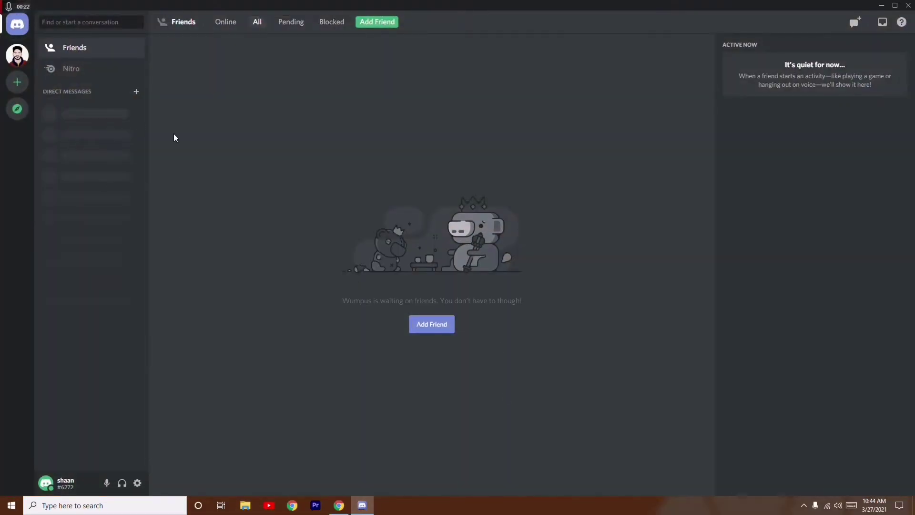
# Turn on Developer Mode under Appearance > Advanced in Discord's user settings.
pyautogui.click(138, 484)
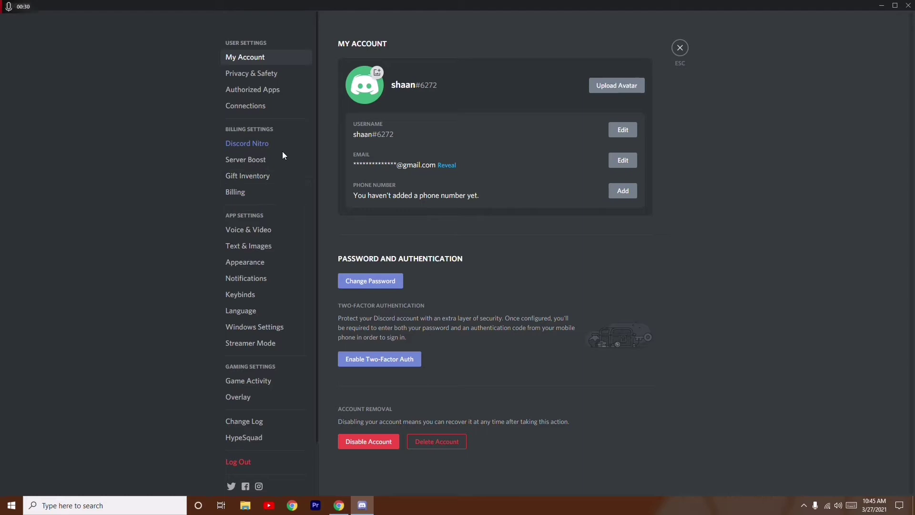
pyautogui.click(260, 264)
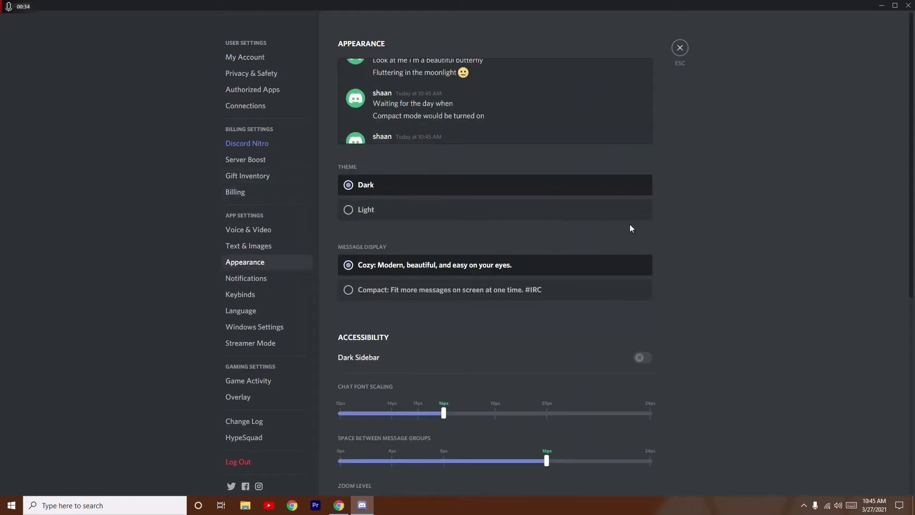
pyautogui.scroll(-2, 648, 225)
pyautogui.scroll(-3, 648, 225)
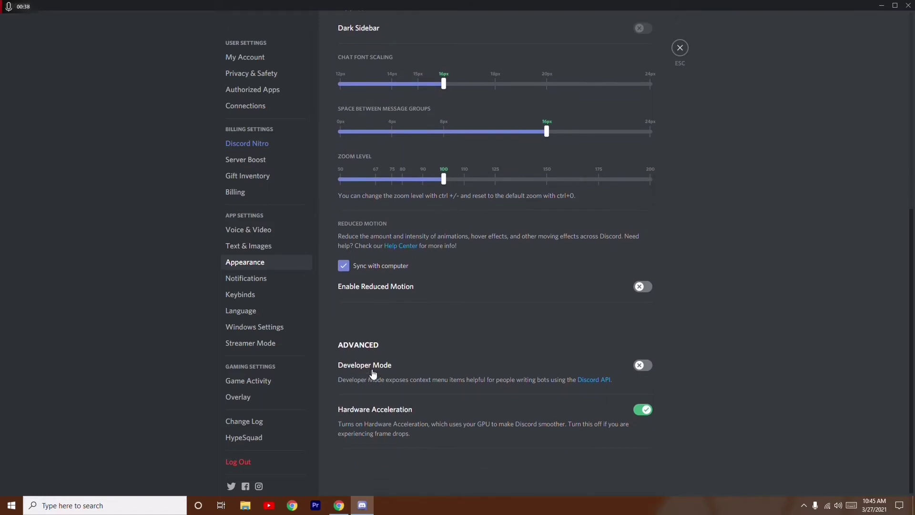
pyautogui.click(640, 365)
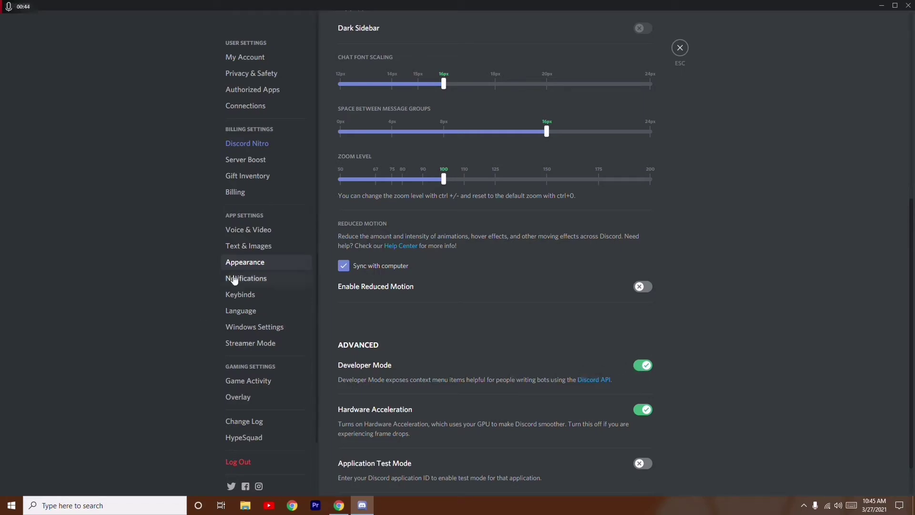
pyautogui.scroll(-2, 254, 264)
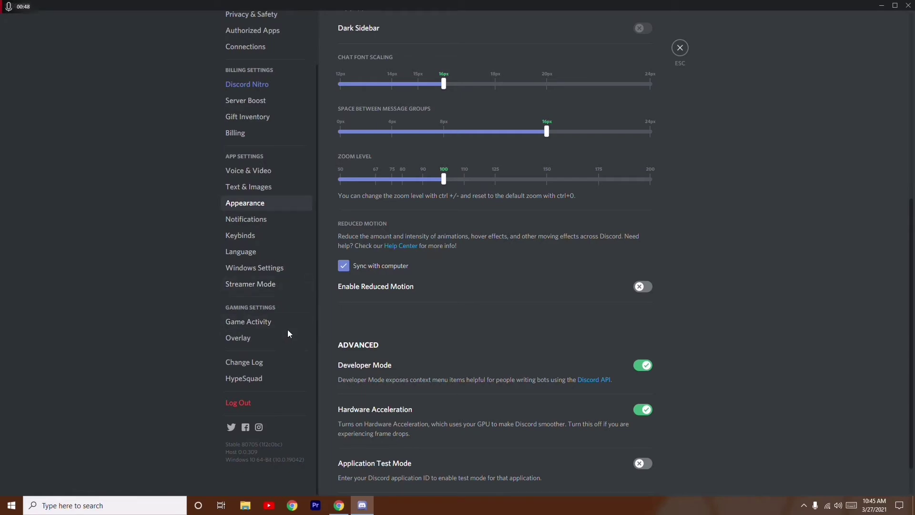
pyautogui.scroll(2, 288, 331)
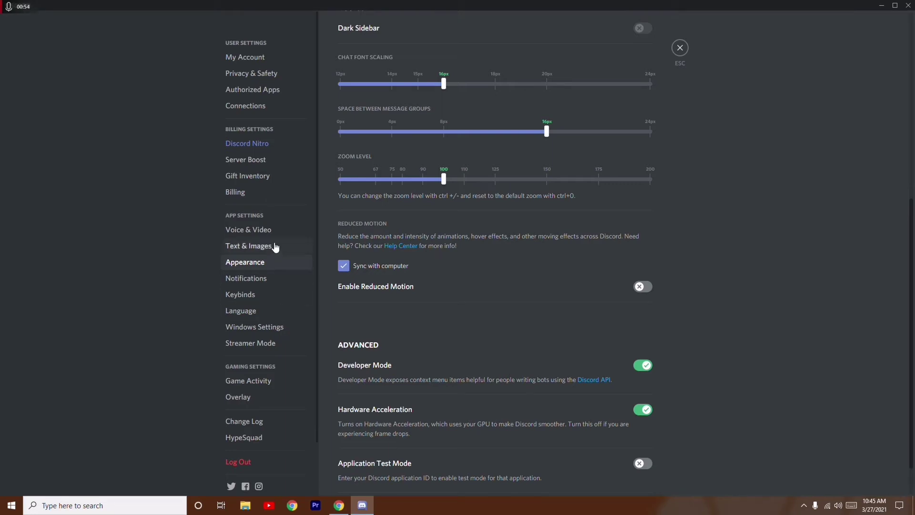
# Show the Game Activity settings, with the running game displayed as a status message.
pyautogui.click(253, 381)
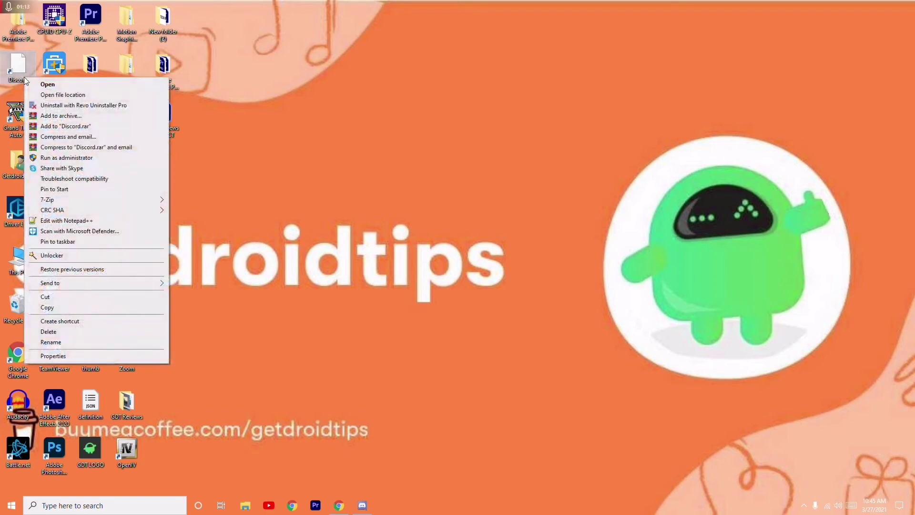
# Enable 'Run this program as an administrator' in the Discord shortcut's compatibility properties.
pyautogui.click(79, 356)
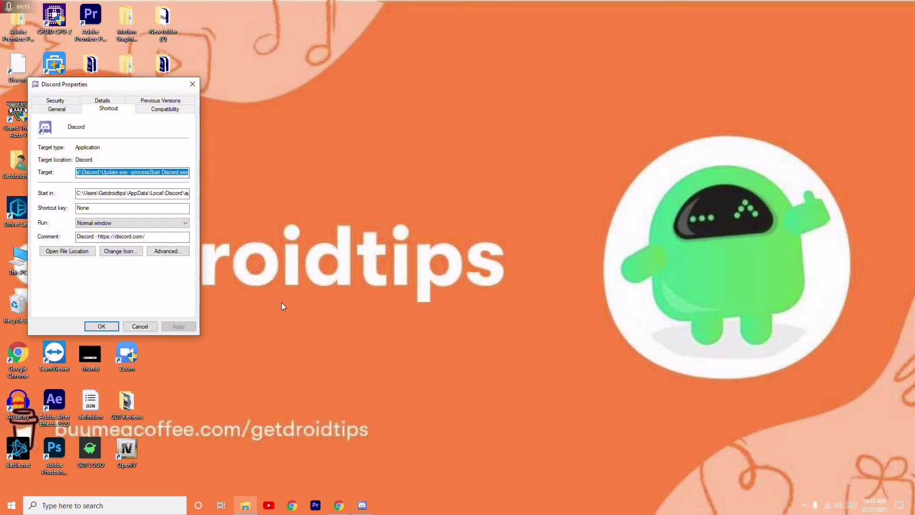
pyautogui.click(165, 110)
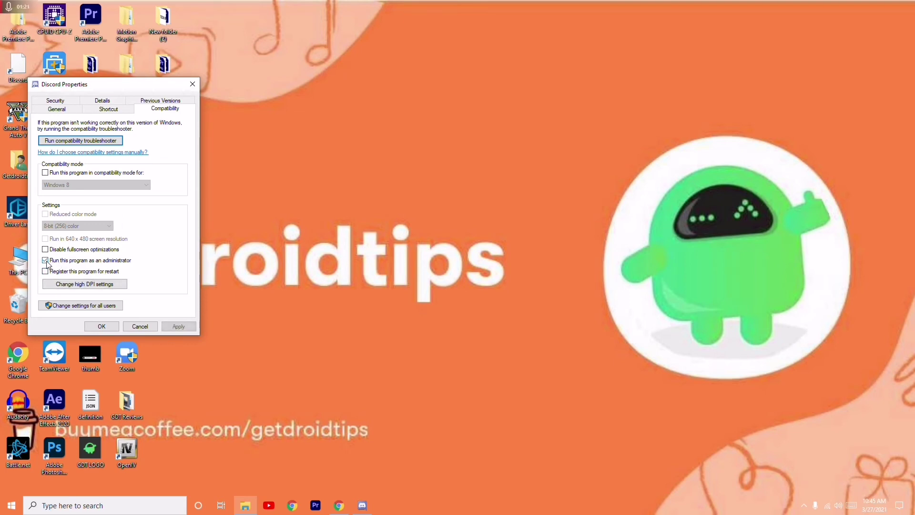
pyautogui.click(46, 260)
pyautogui.click(178, 327)
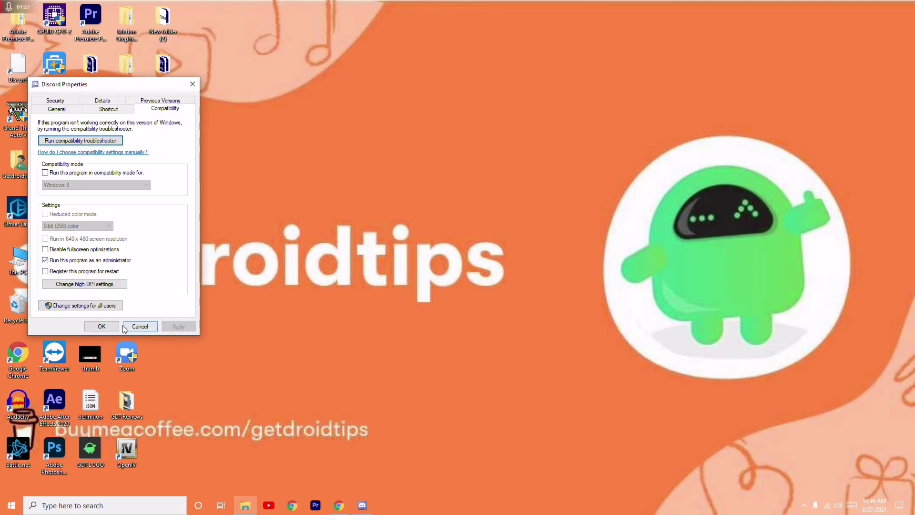